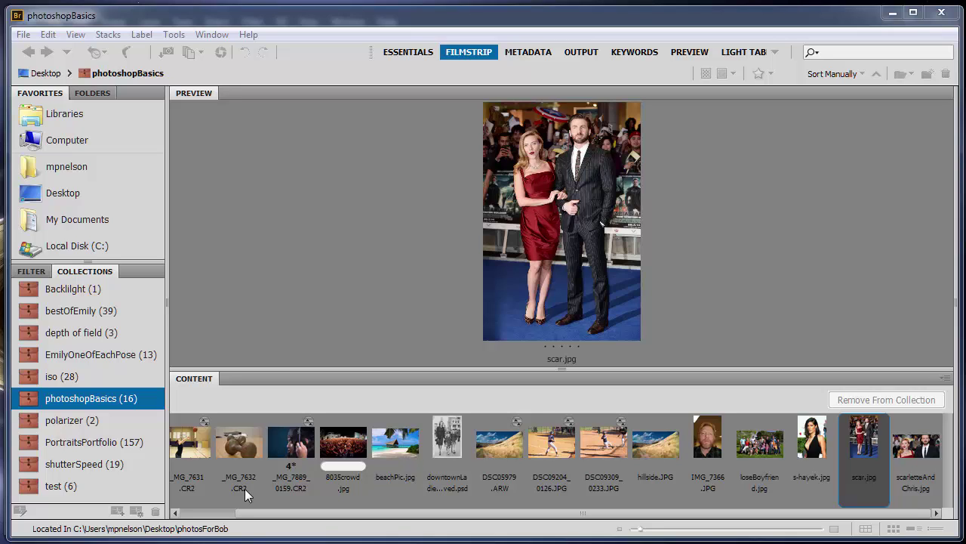
Step: Open scar.jpg from Bridge's filmstrip in Photoshop
double_click(864, 446)
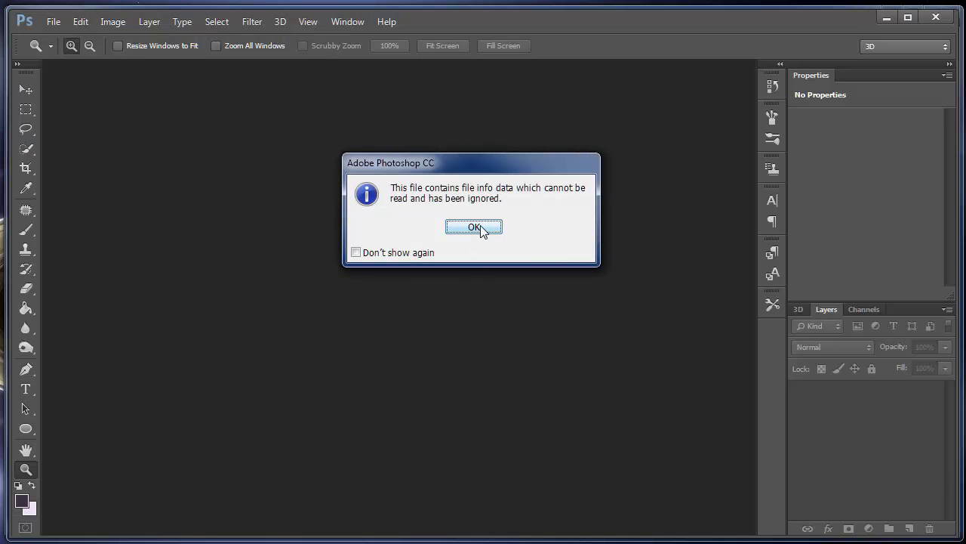
Step: Dismiss the file-info warning, zoom in twice on scar.jpg, then zoom back out
left_click(474, 227)
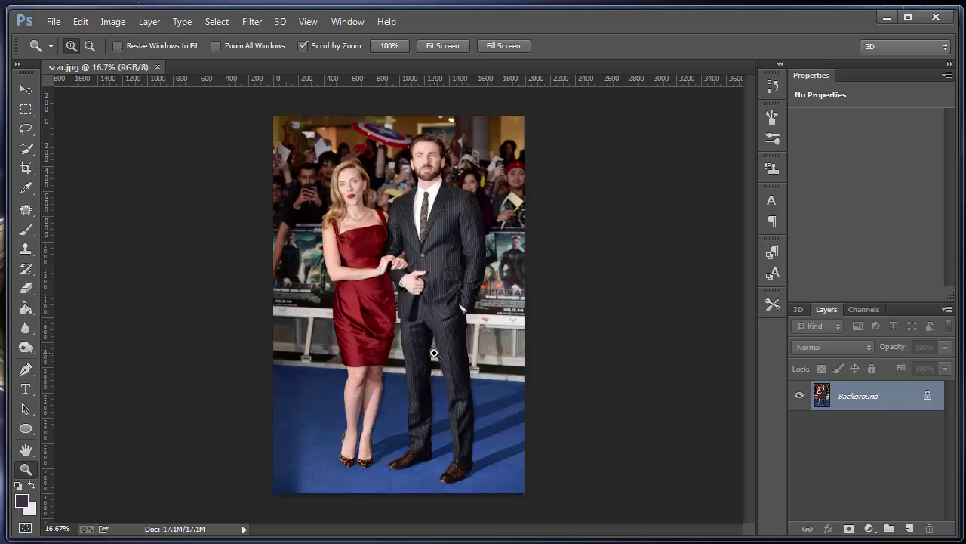
left_click(415, 205)
left_click(415, 204)
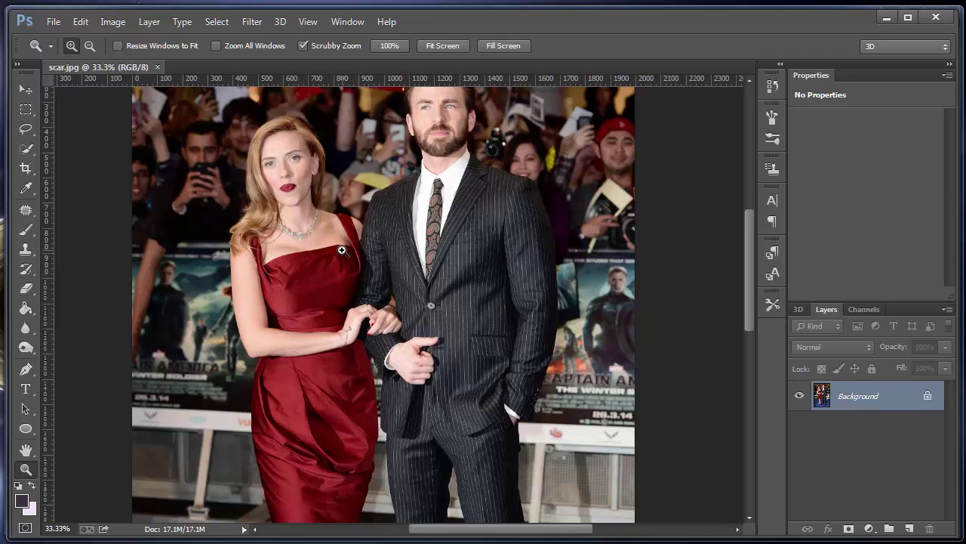
scroll(342, 250, "down", 3)
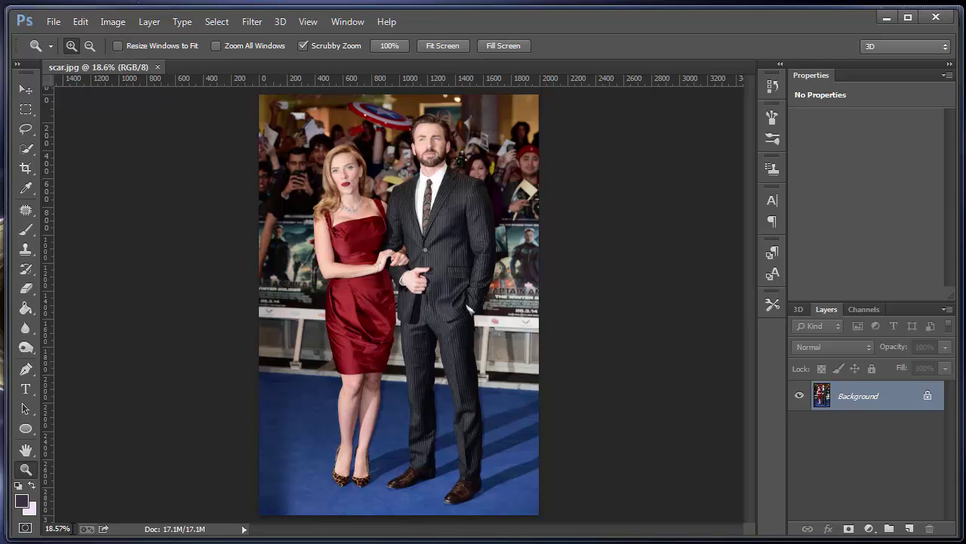
key("ctrl+1")
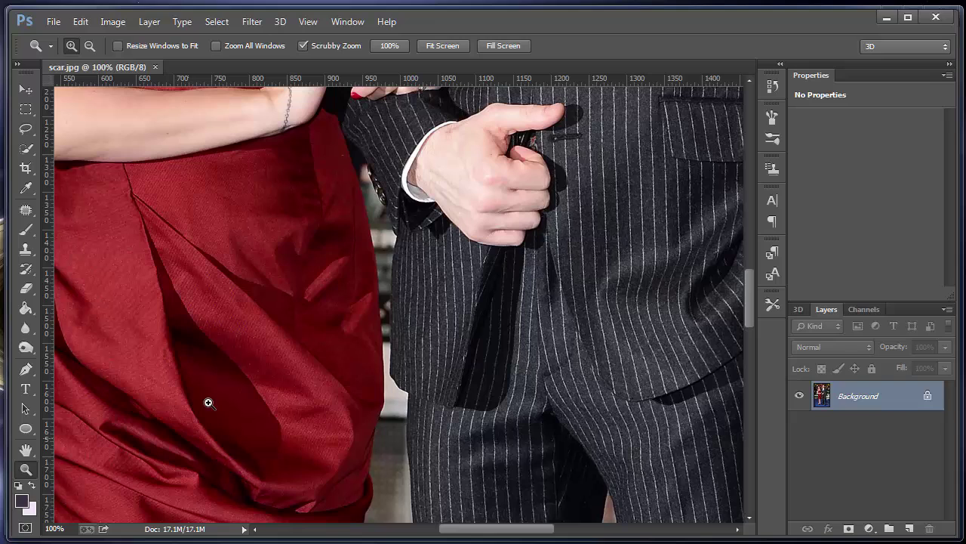
left_click_drag(181, 237, 412, 442)
left_click_drag(408, 302, 410, 425)
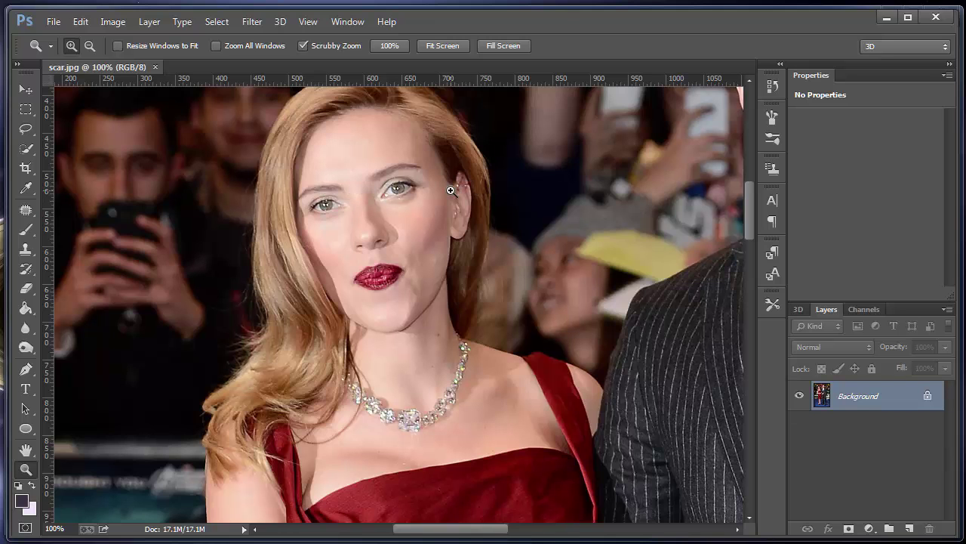
left_click(431, 211)
left_click(431, 212)
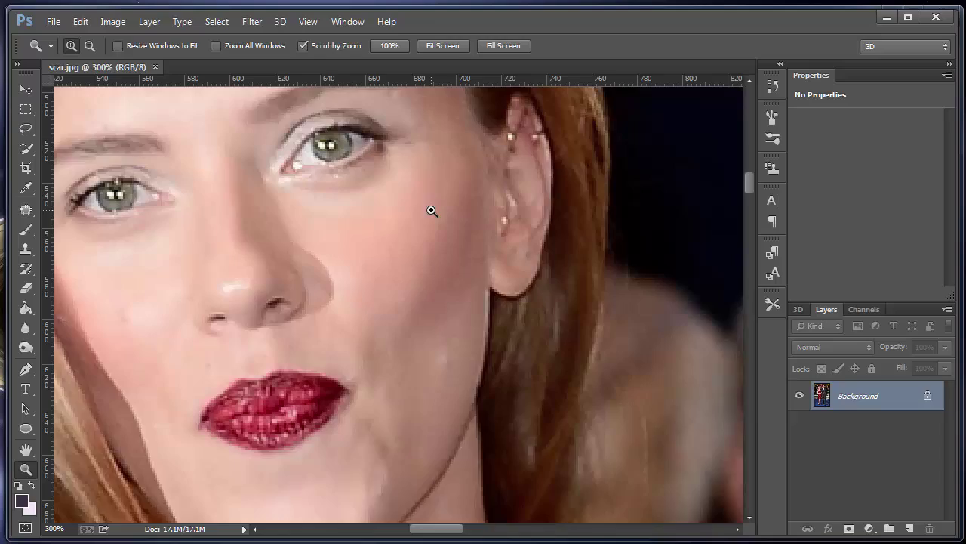
left_click(431, 215)
left_click(433, 217)
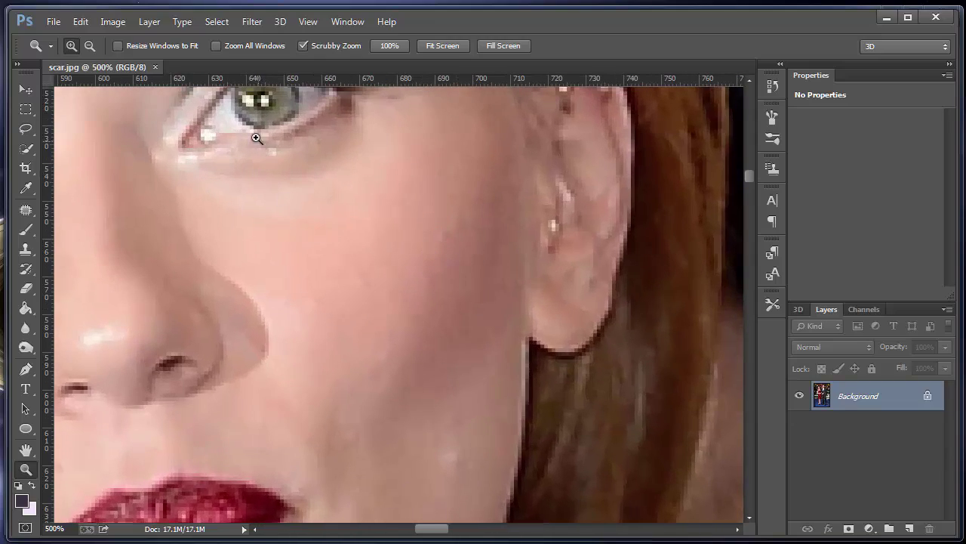
left_click(348, 273)
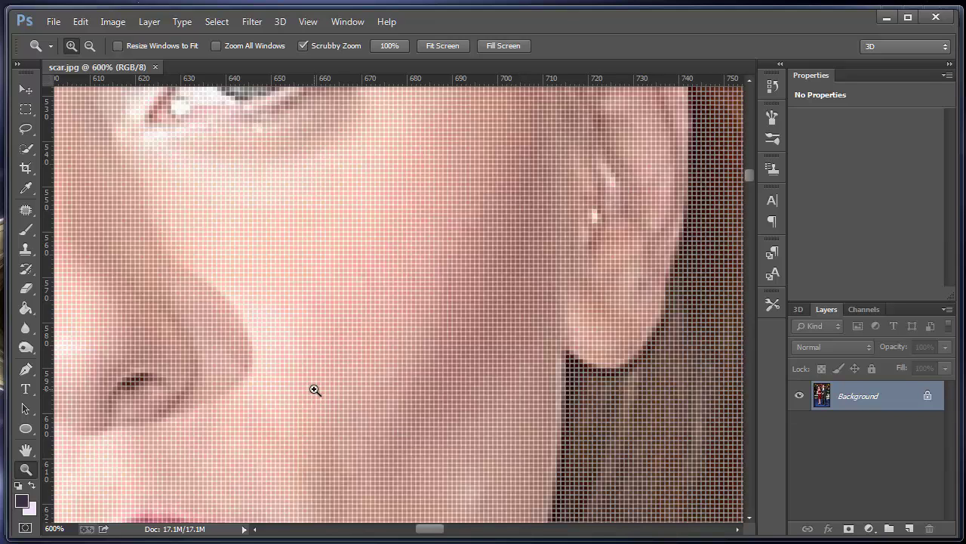
key("ctrl+0")
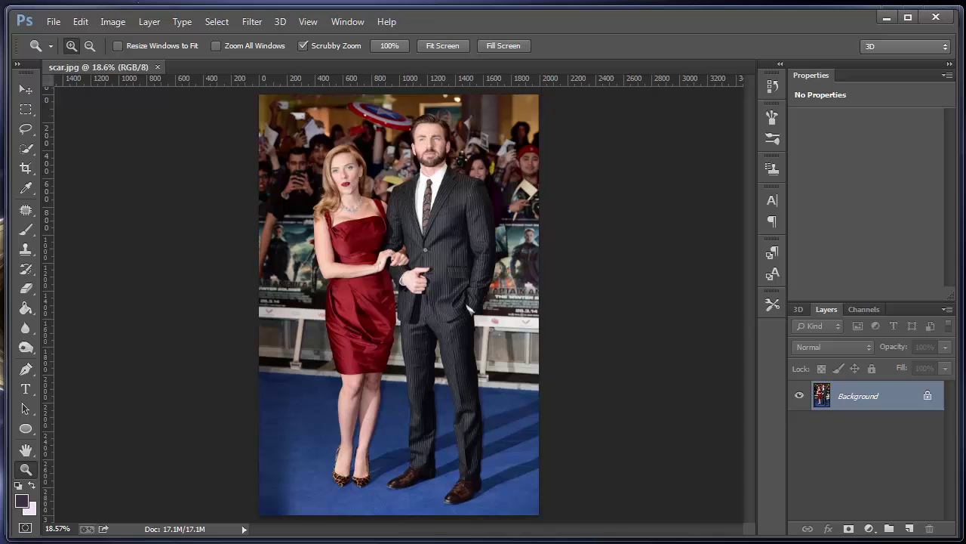
left_click(54, 23)
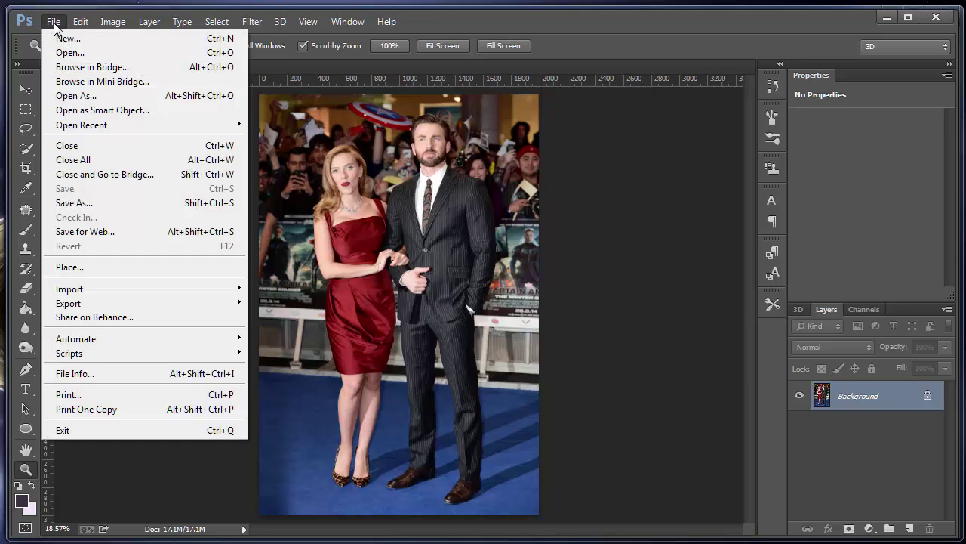
left_click(72, 54)
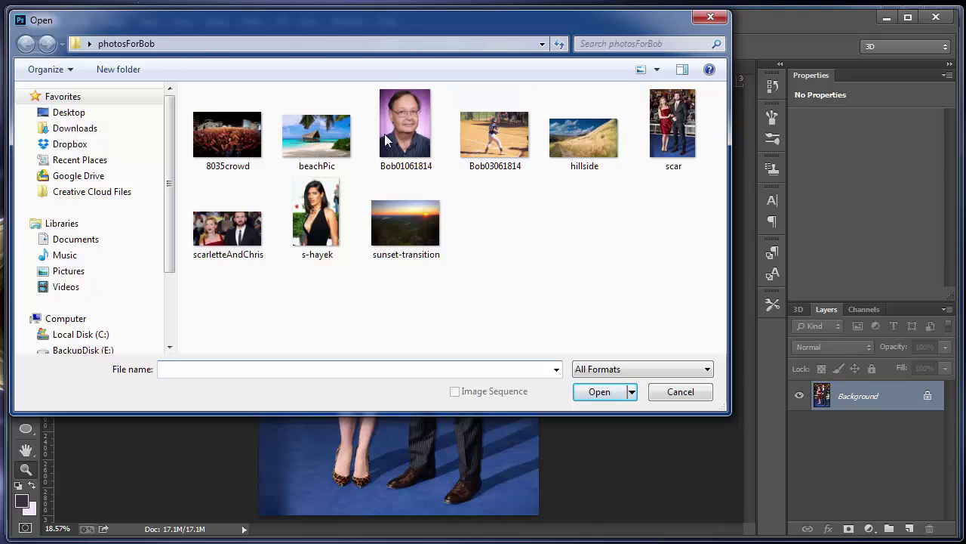
left_click(608, 142)
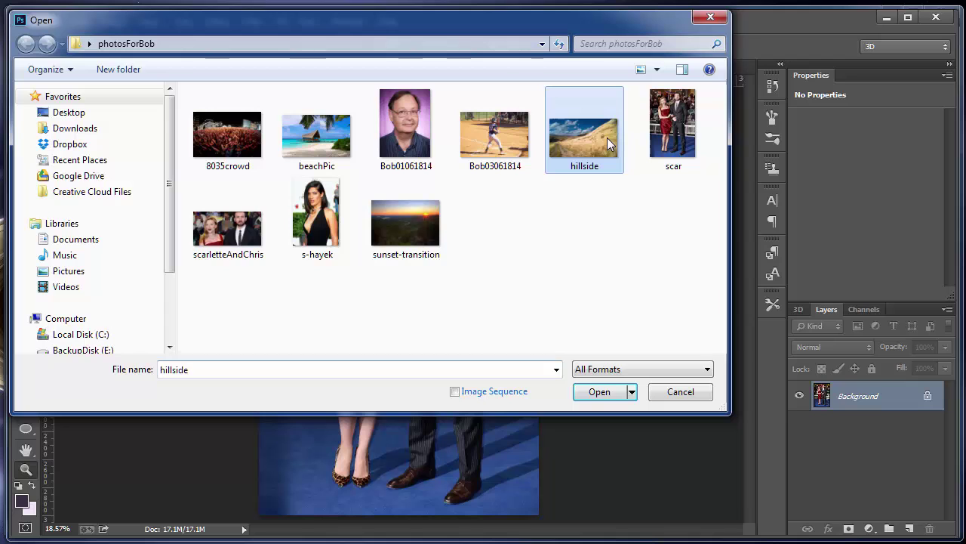
left_click(602, 391)
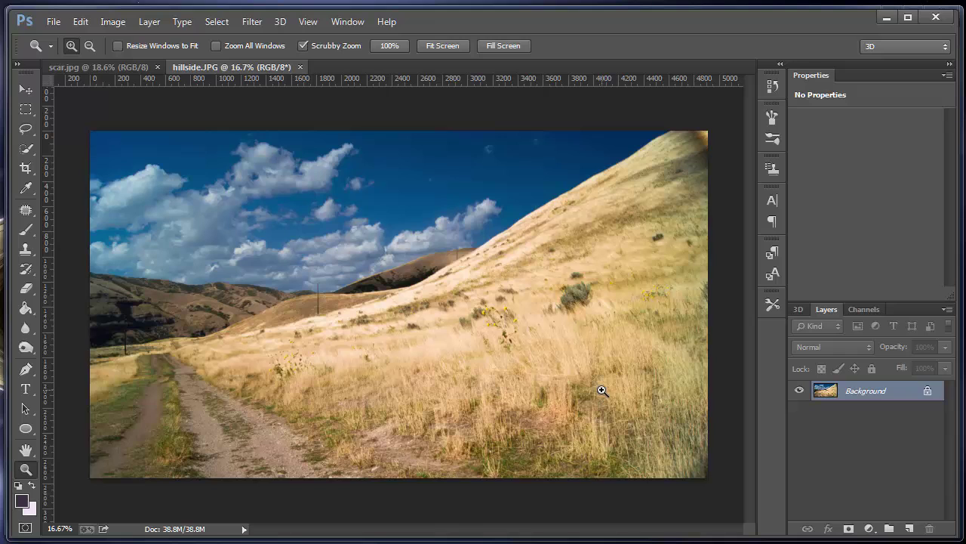
left_click(300, 66)
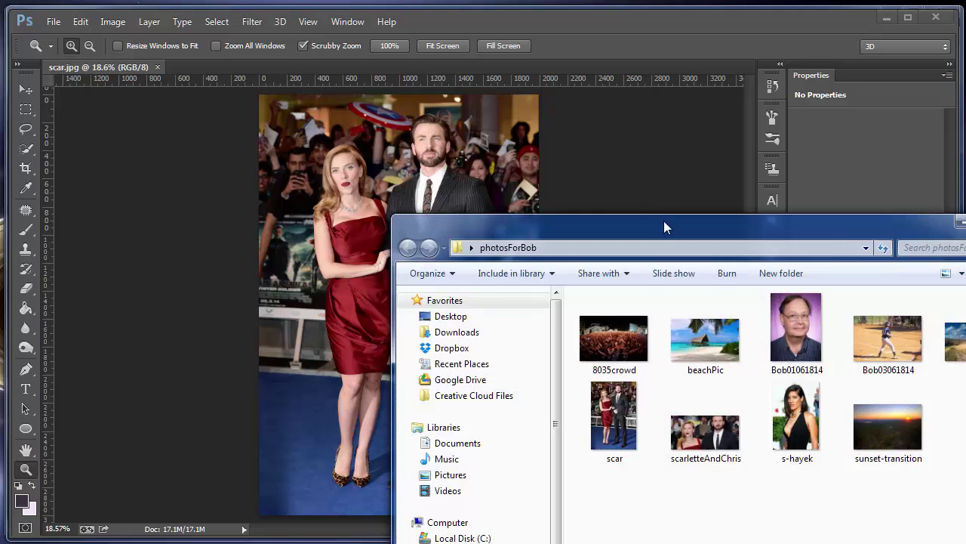
Step: Move the photosForBob window aside and drag hillside onto Photoshop's tab bar to open it
left_click_drag(644, 181, 590, 75)
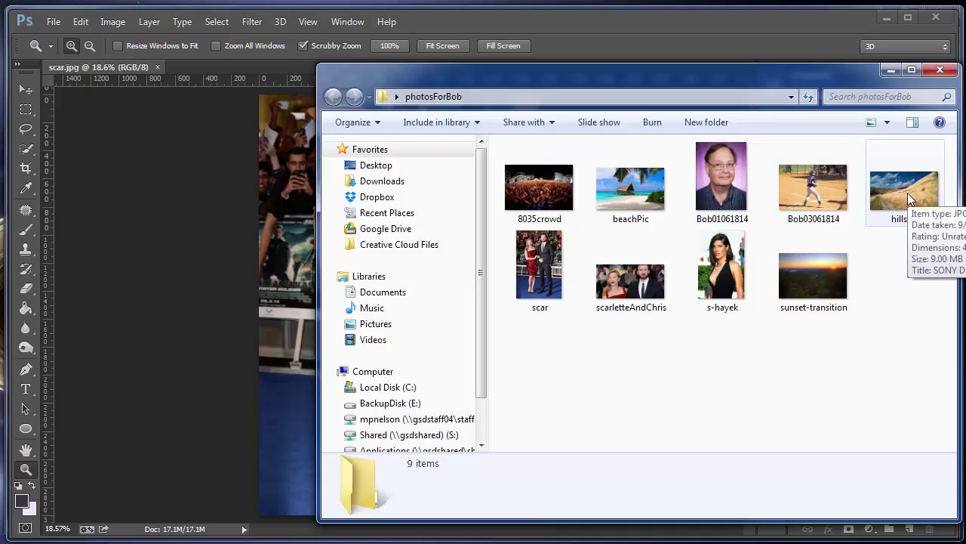
left_click_drag(910, 198, 195, 65)
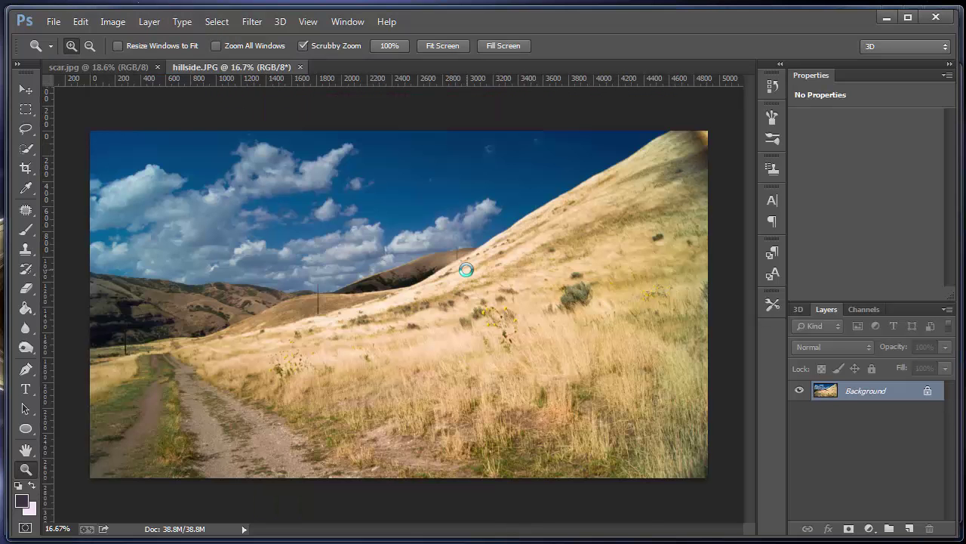
Step: Close hillside.JPG, then drop hillside onto scar.jpg as a placed layer and cancel it
left_click(299, 66)
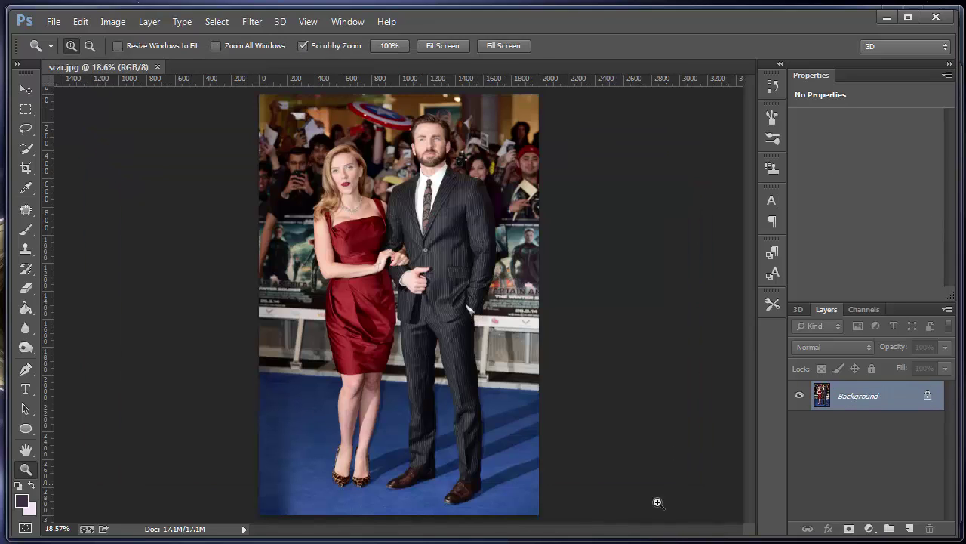
left_click(295, 540)
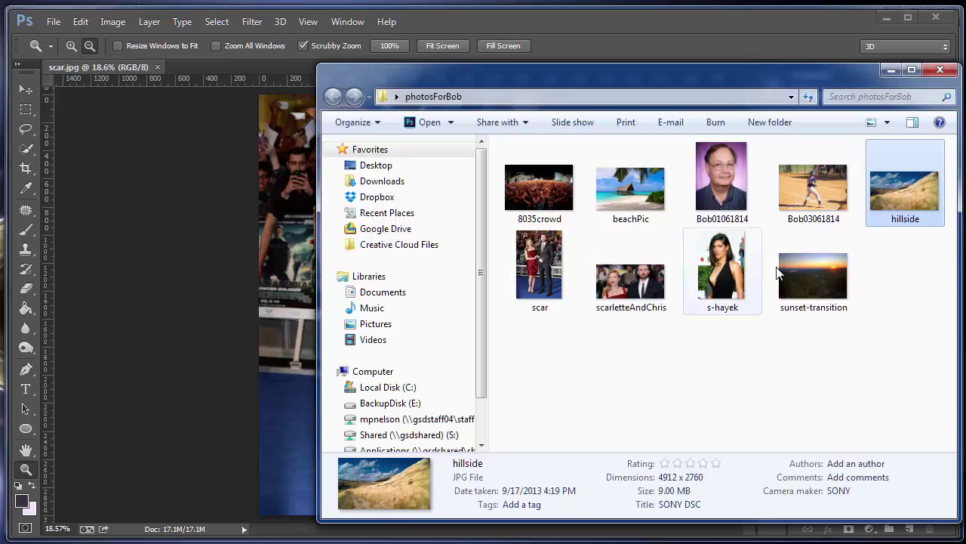
left_click_drag(903, 189, 260, 222)
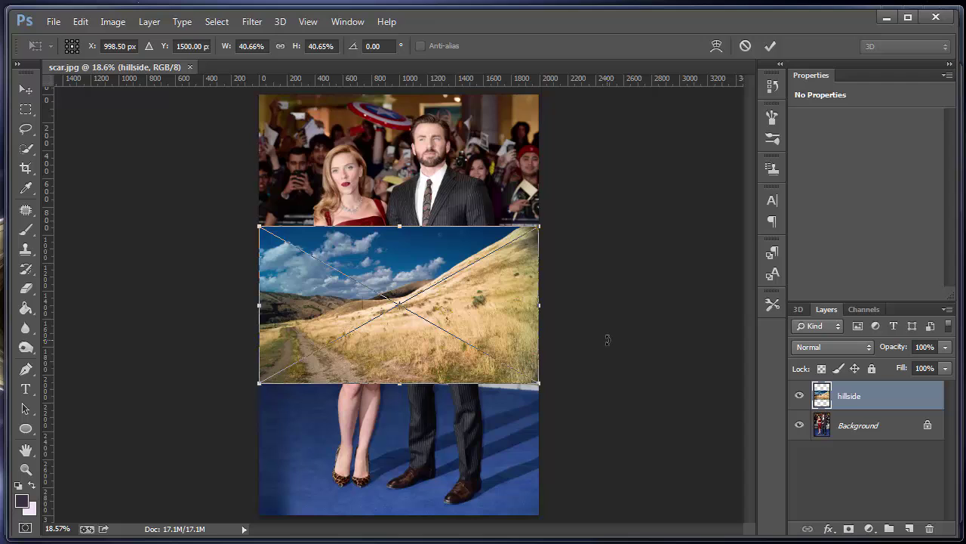
key("Escape")
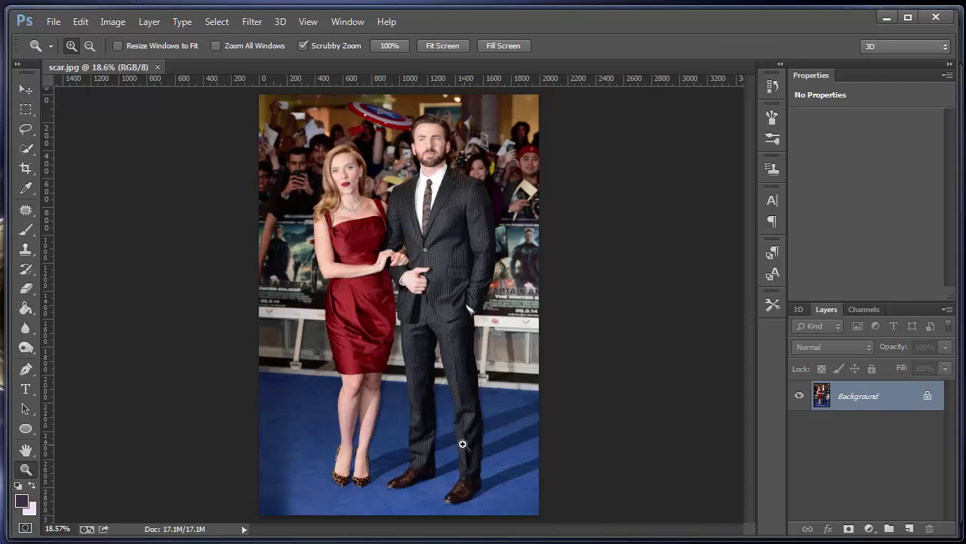
Step: Return to the Google results and reload Images via Videos to clear the 4 MP size filter
key("alt+Tab")
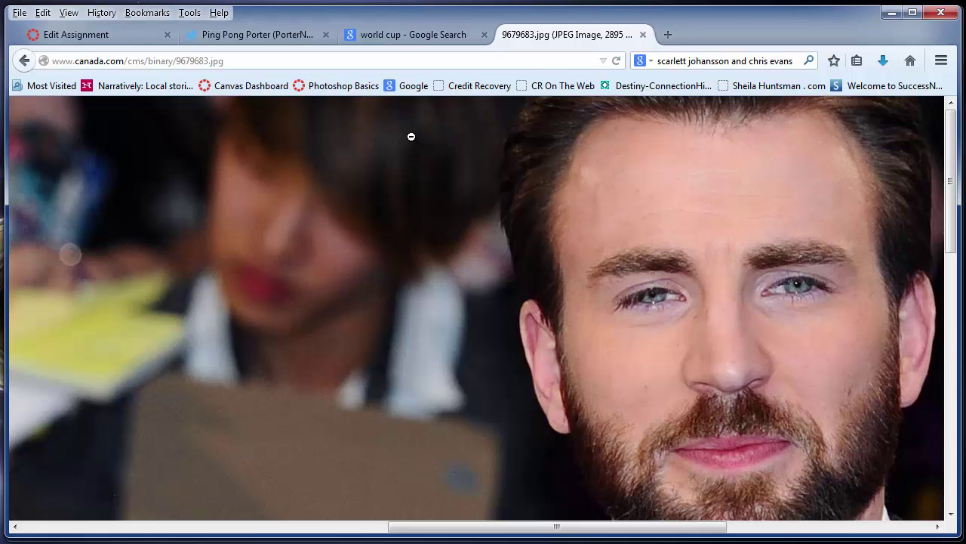
left_click(25, 61)
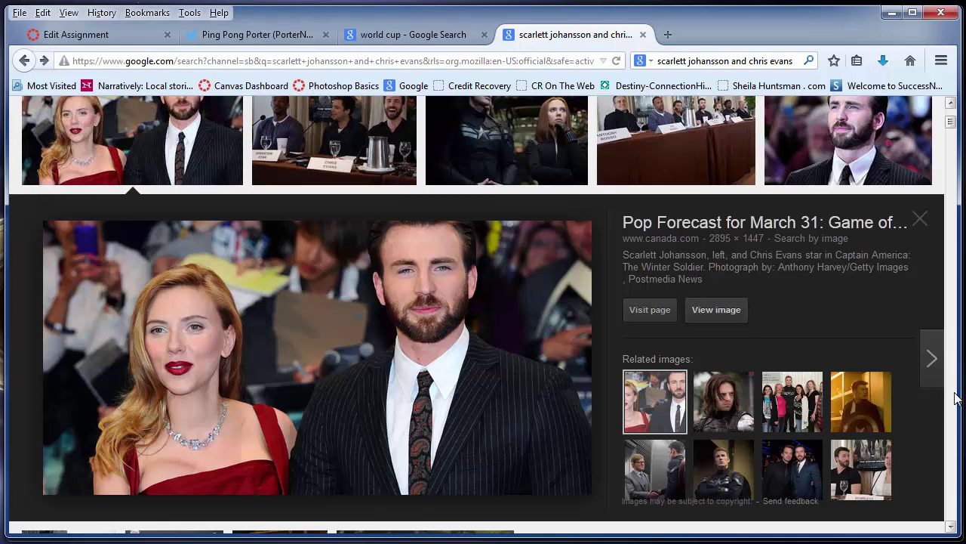
left_click_drag(951, 123, 952, 112)
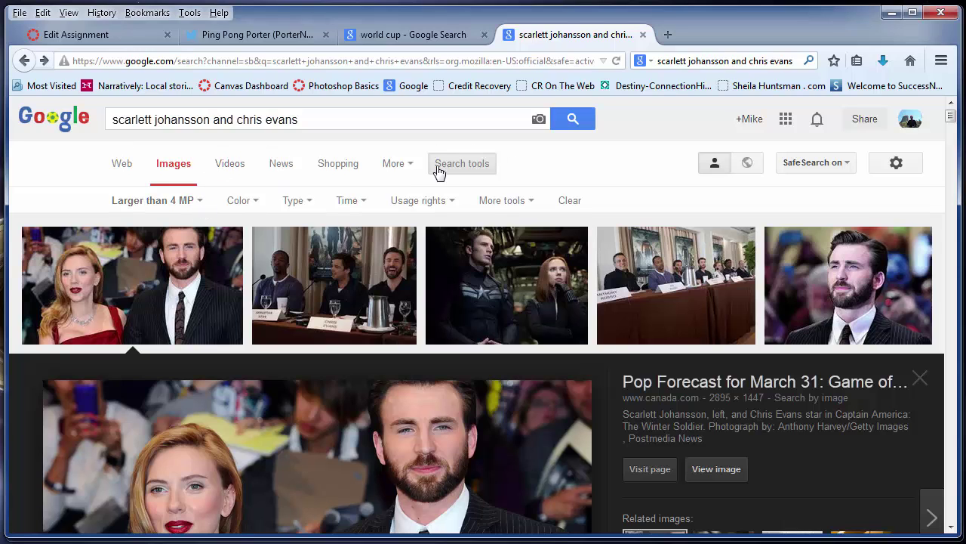
left_click(223, 169)
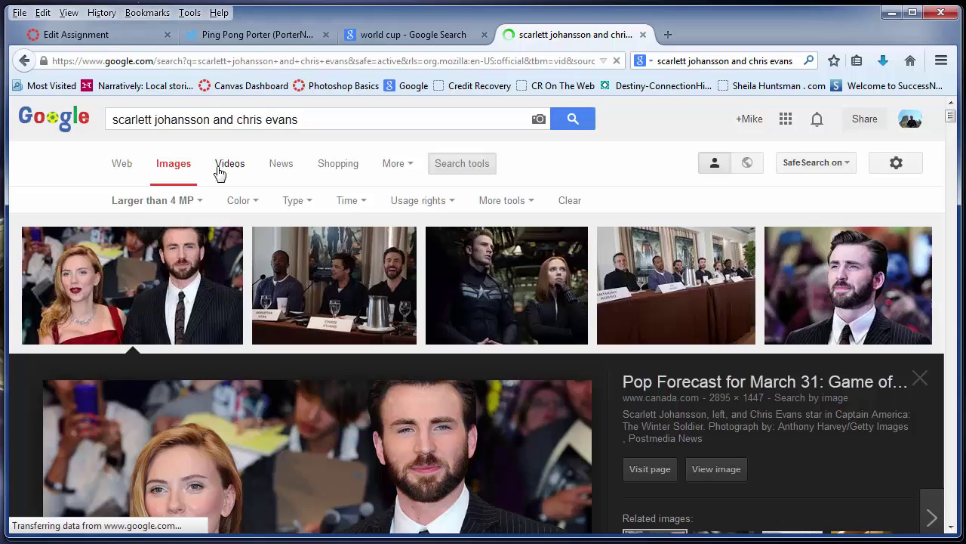
left_click(176, 166)
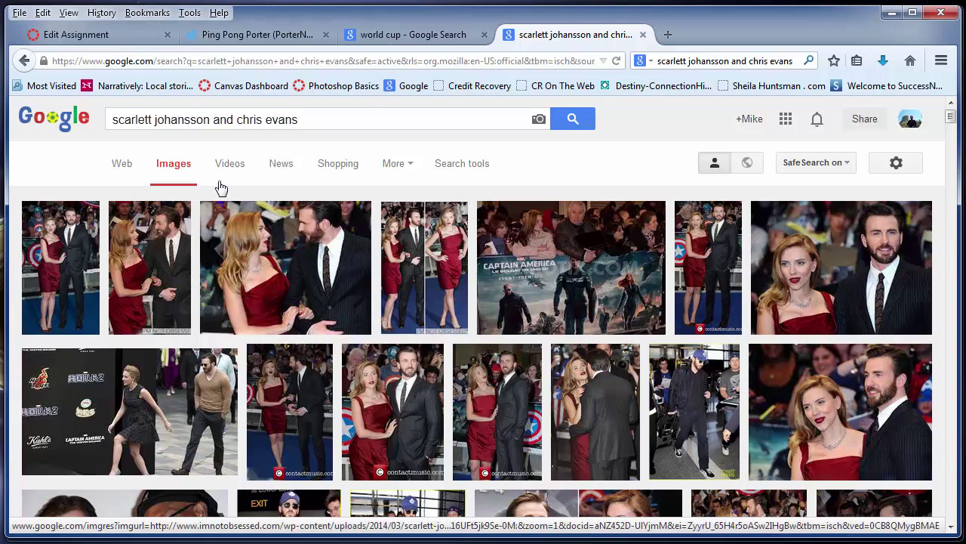
Step: Filter the image results to sizes larger than 4 MP
left_click(457, 172)
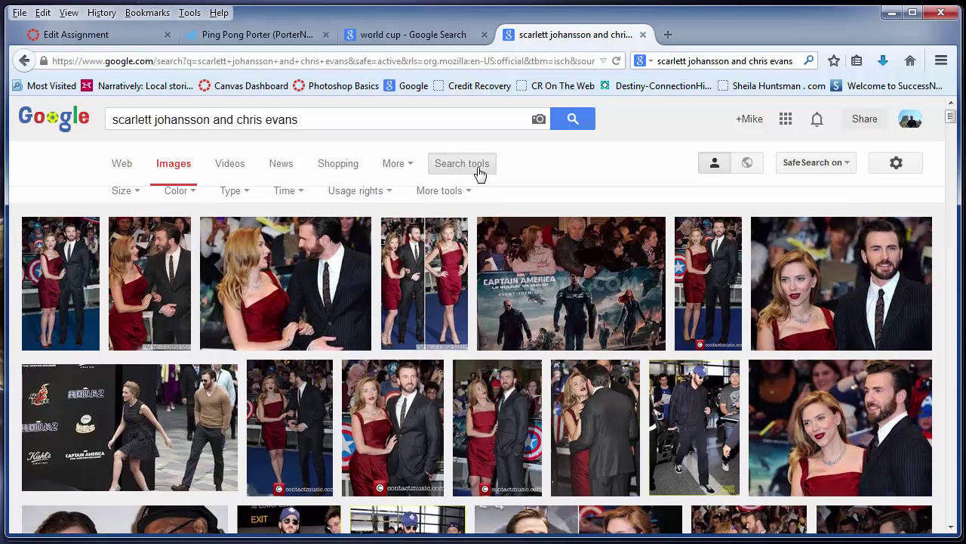
left_click(135, 203)
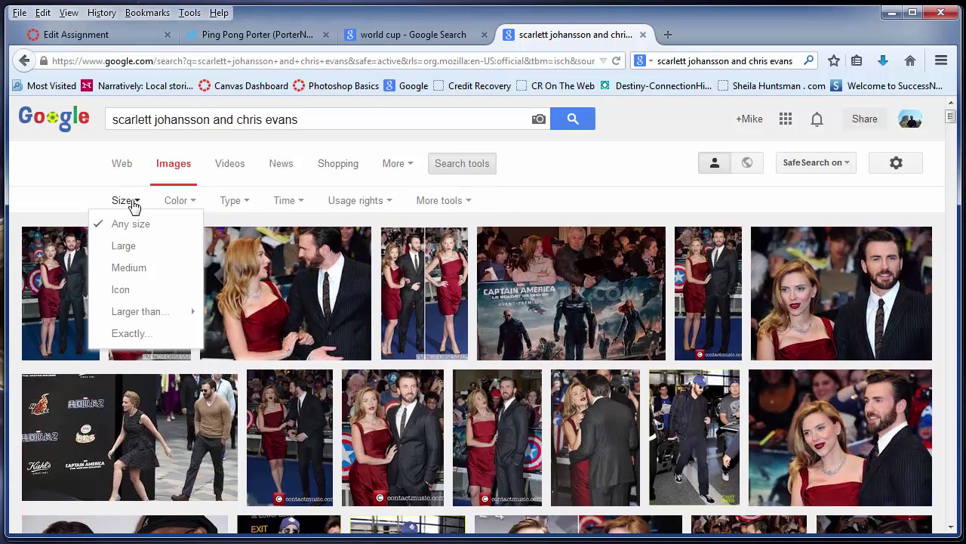
mouse_move(153, 312)
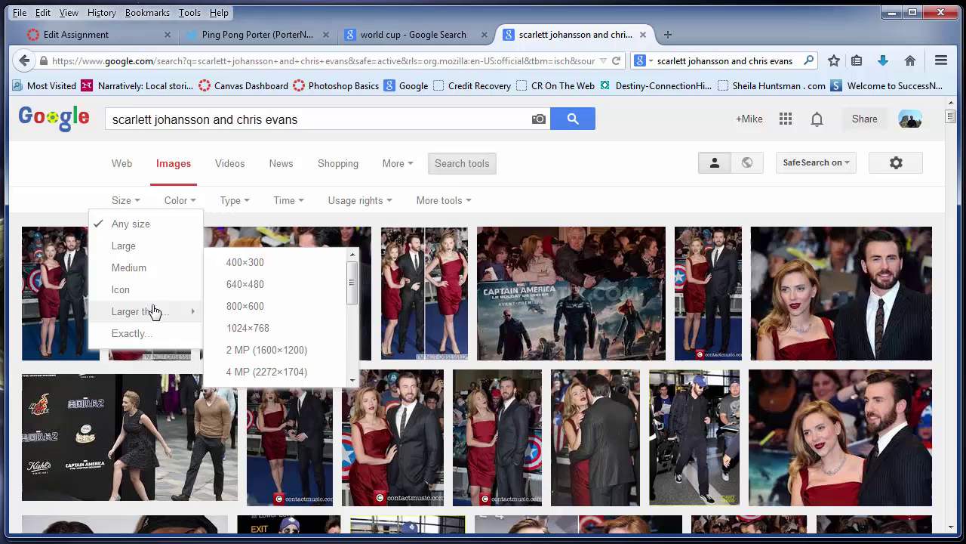
left_click(291, 375)
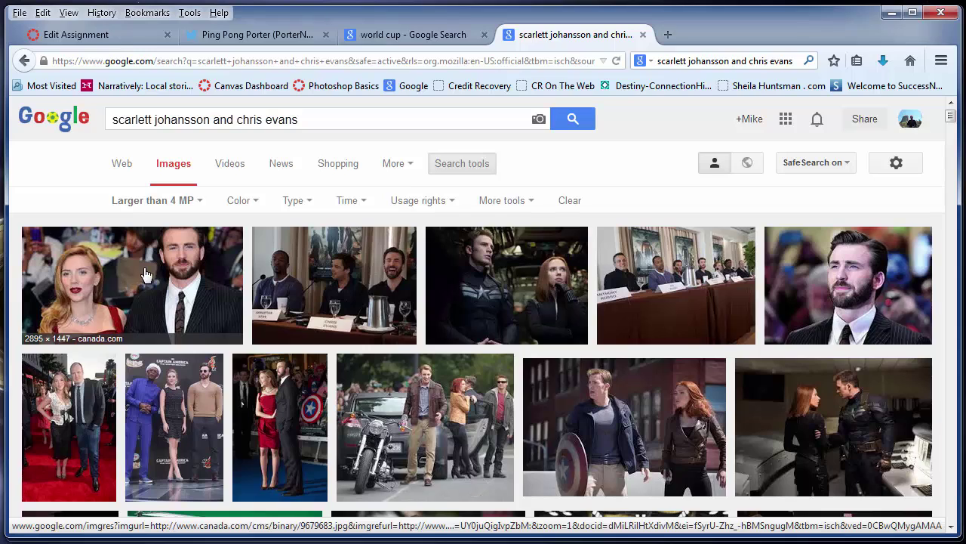
scroll(147, 274, "down", 5)
scroll(119, 284, "up", 5)
Step: Open the first result's 2895 × 1447 image at full size and copy it to the clipboard
left_click(98, 295)
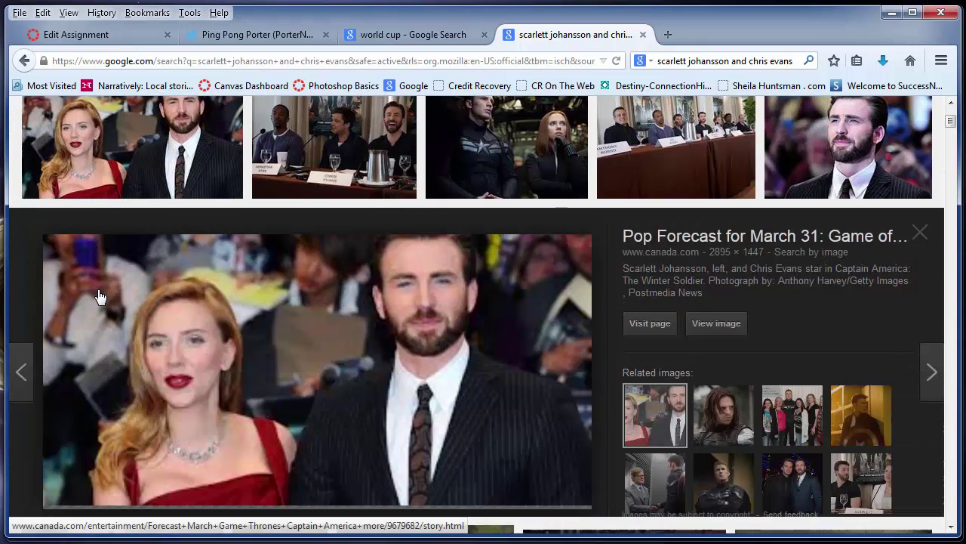
left_click(736, 320)
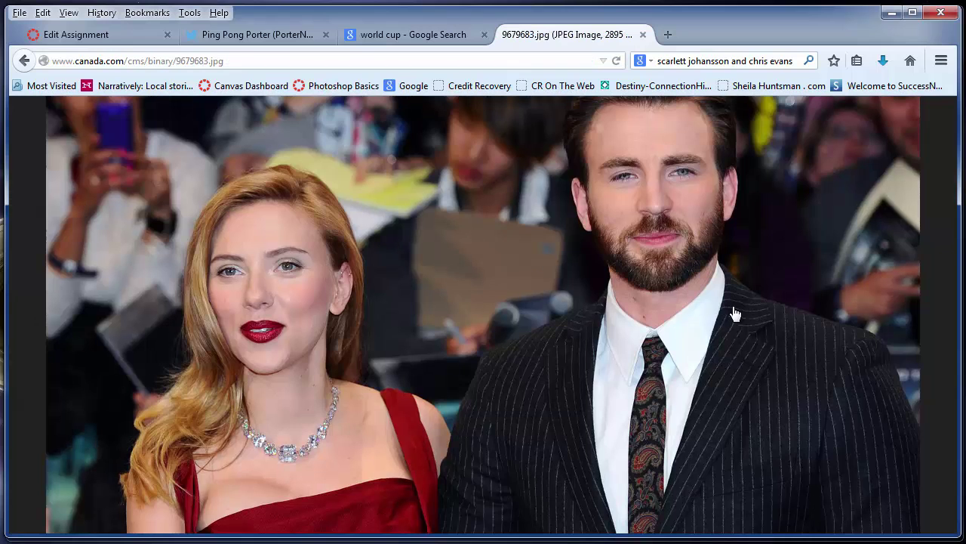
left_click(448, 299)
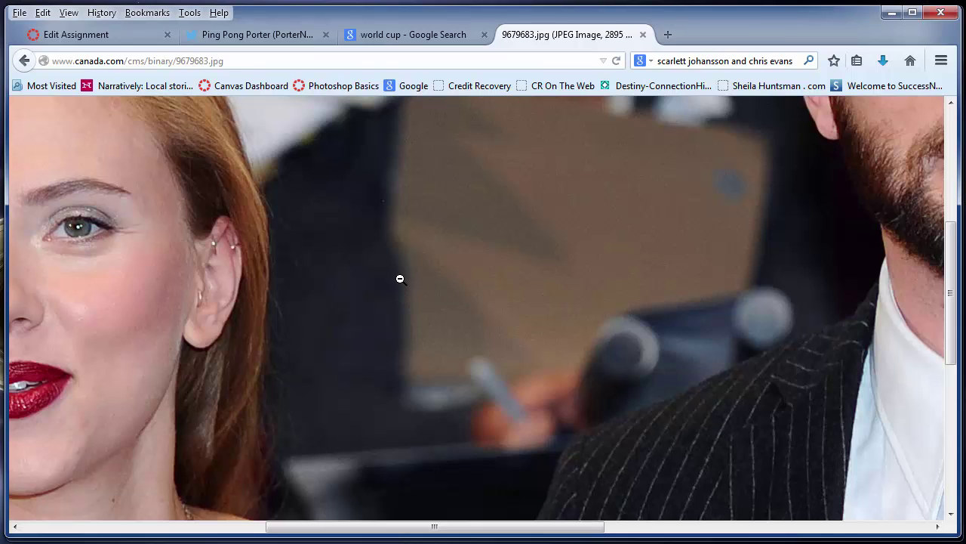
right_click(401, 278)
left_click(454, 292)
right_click(400, 266)
left_click(441, 283)
Step: Create a new 2895 × 1447 px document from the Clipboard preset
key("alt+Tab")
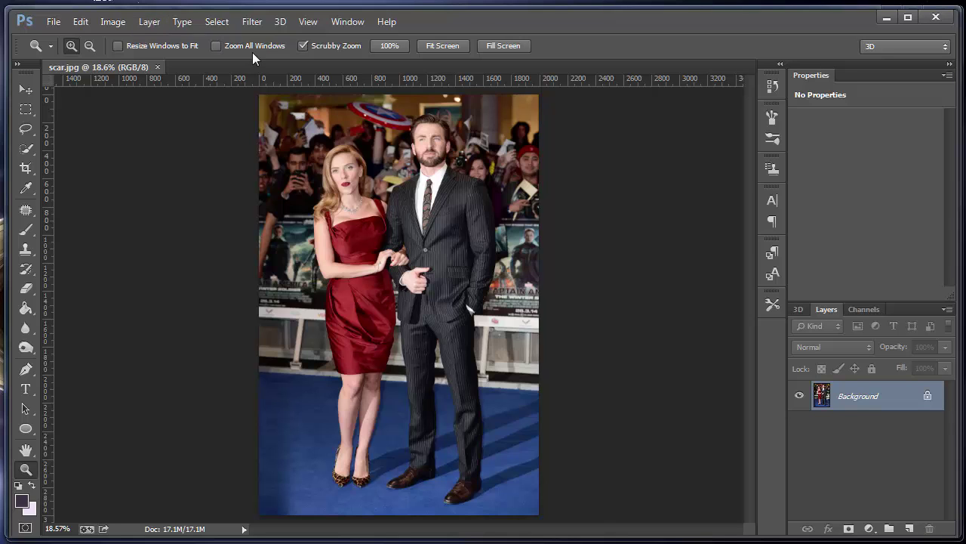
left_click(59, 22)
left_click(68, 38)
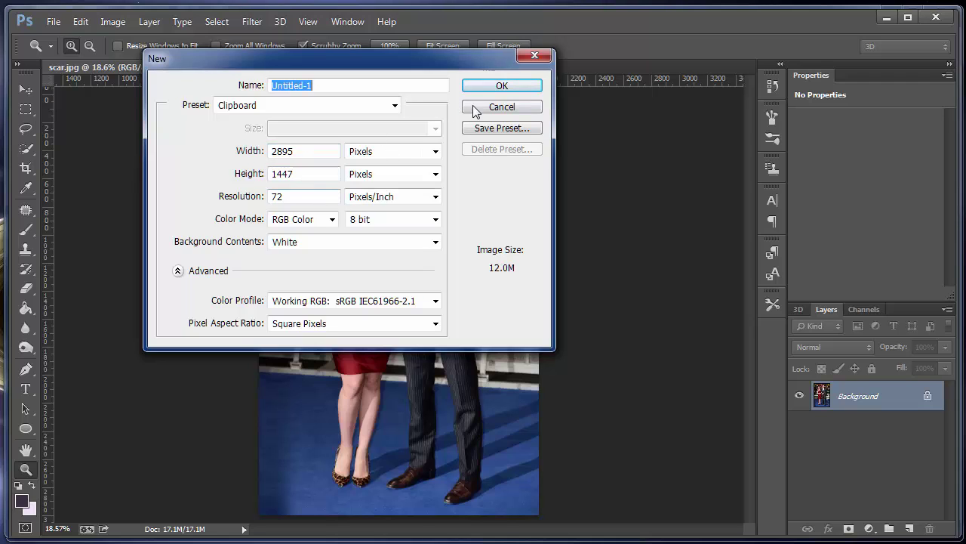
left_click(487, 86)
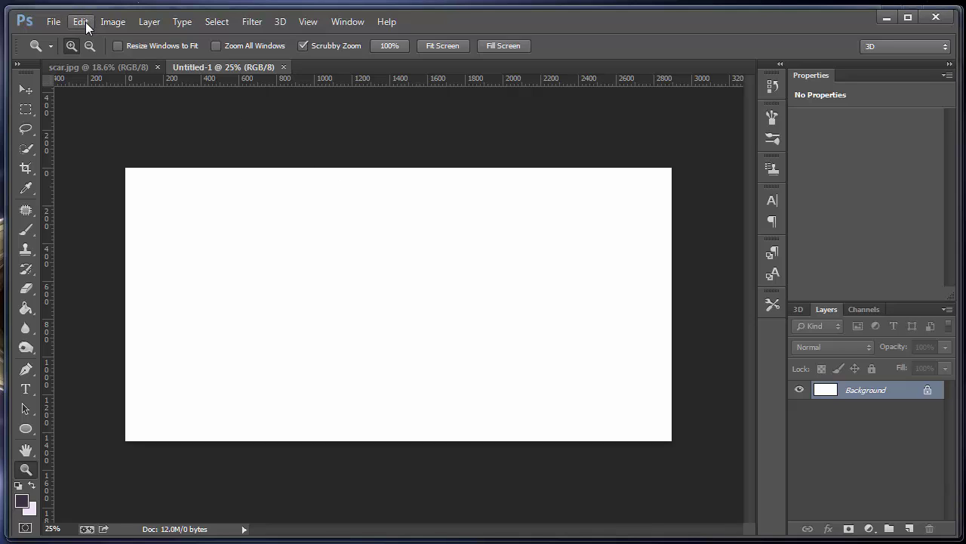
Step: Paste the copied photo as Layer 1, view it at 100%, and pan to the man's face
key("ctrl+v")
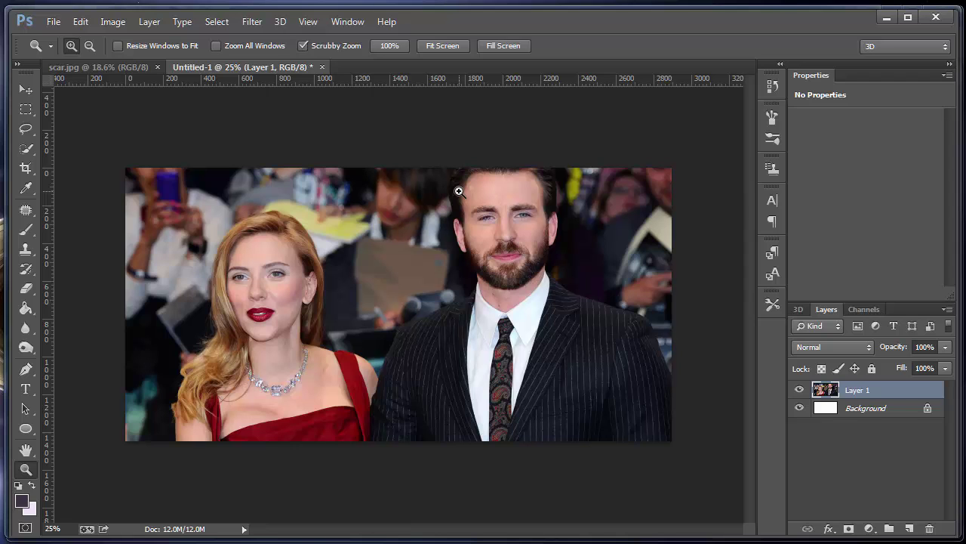
key("ctrl+1")
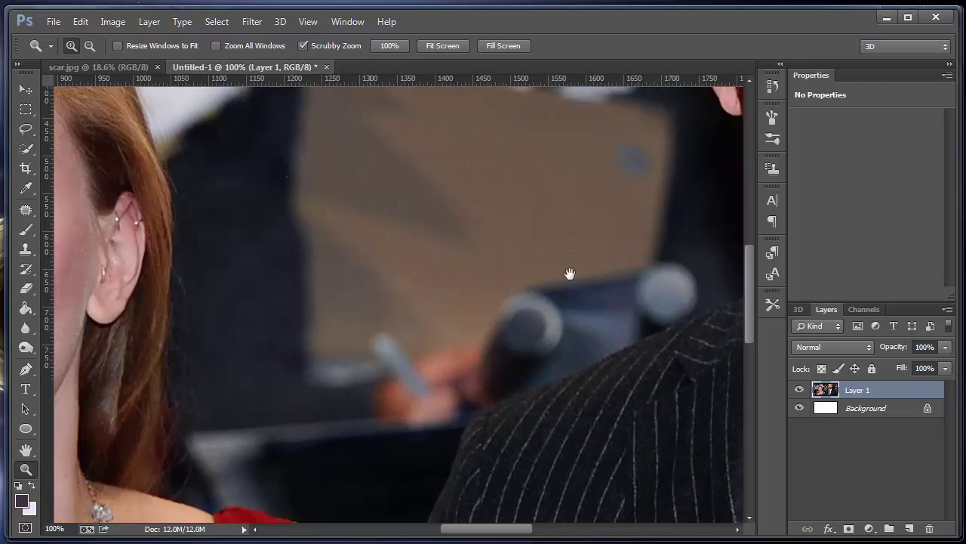
left_click_drag(569, 273, 431, 254)
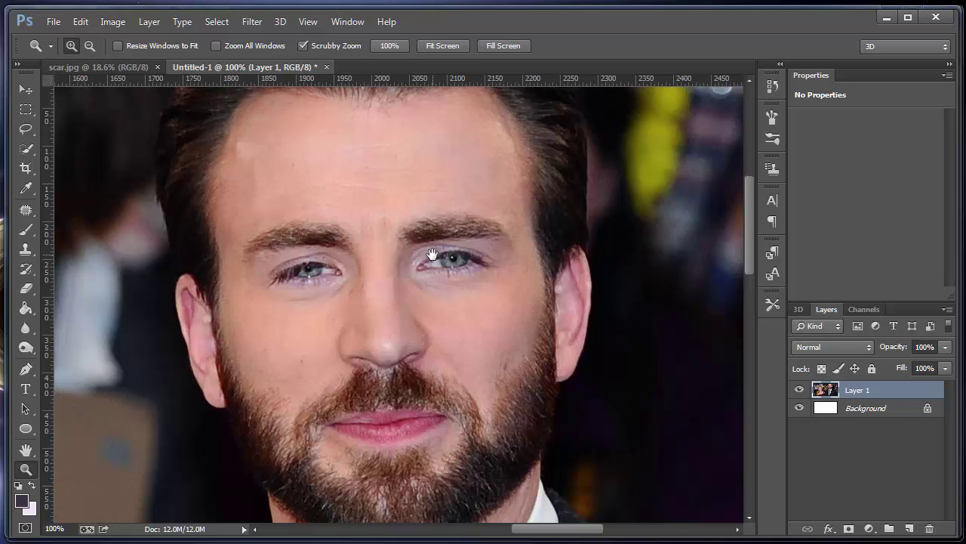
left_click(53, 22)
left_click(55, 23)
left_click(55, 23)
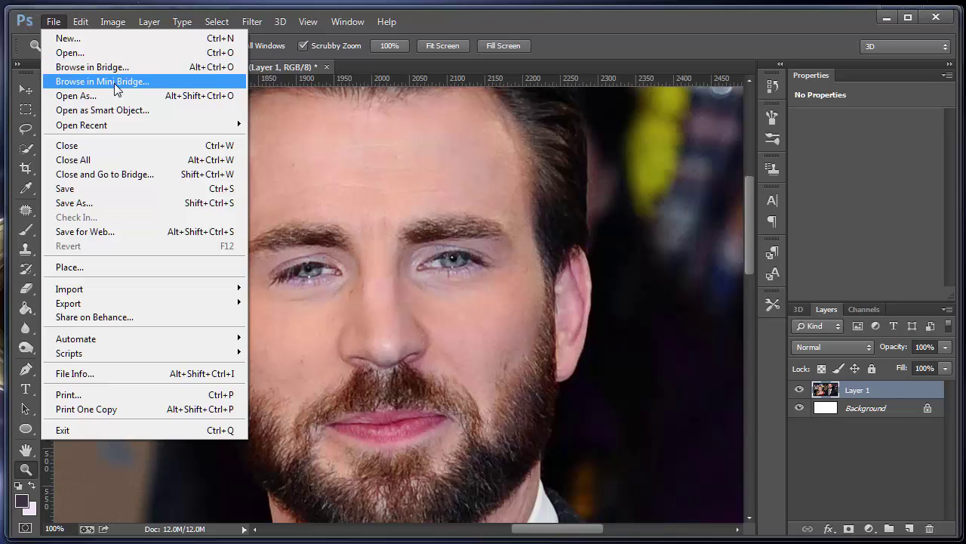
key("Escape")
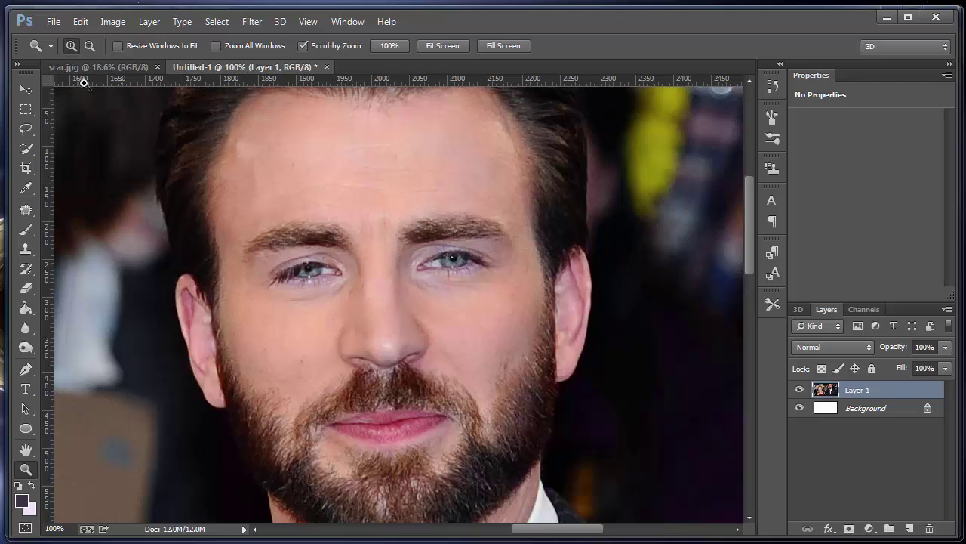
left_click(54, 22)
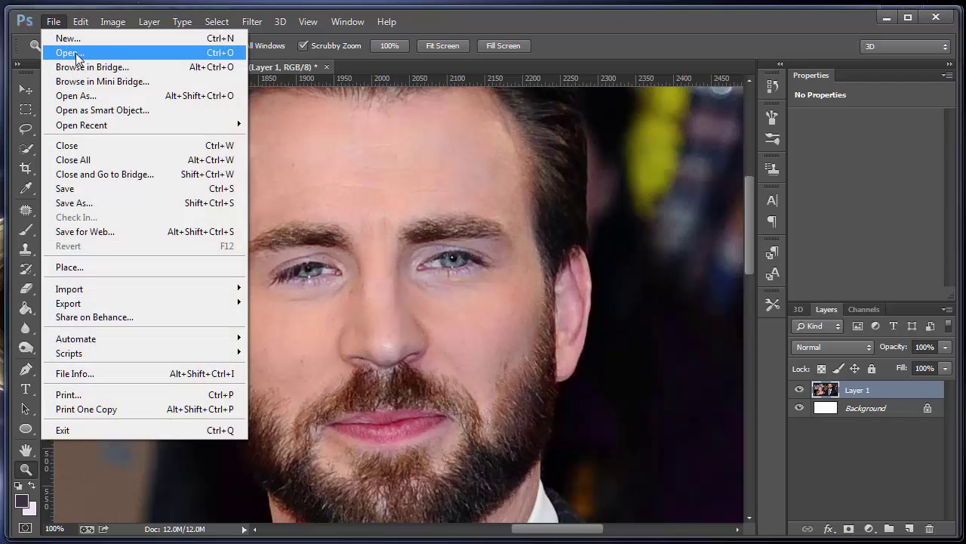
key("Escape")
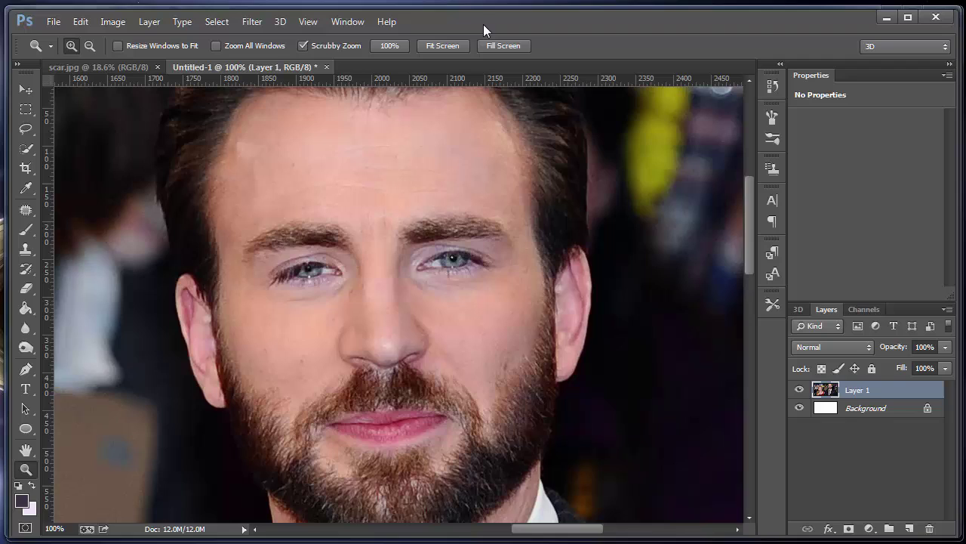